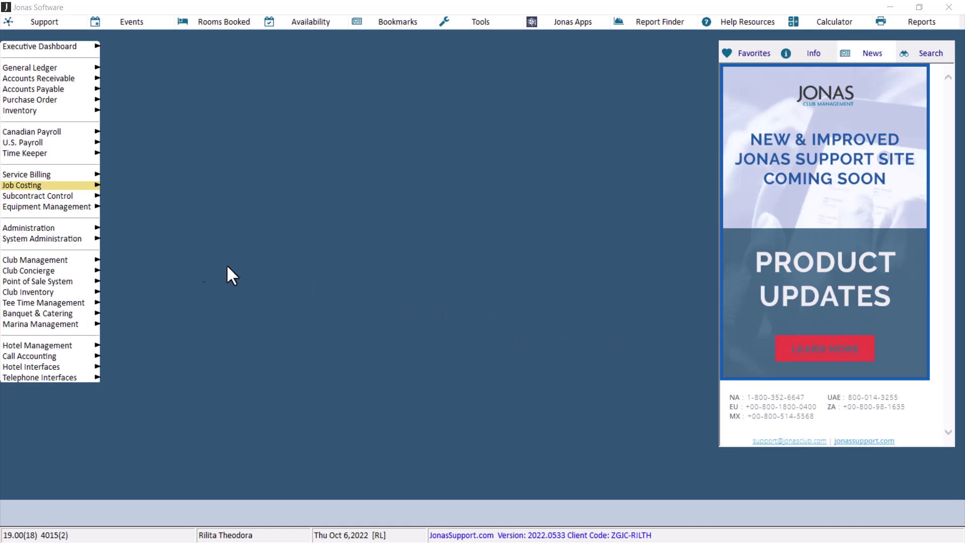
Open Club Setup's Fee Billing Schedule screen for club 01 Jonas Golf & Country Club
left_click(92, 259)
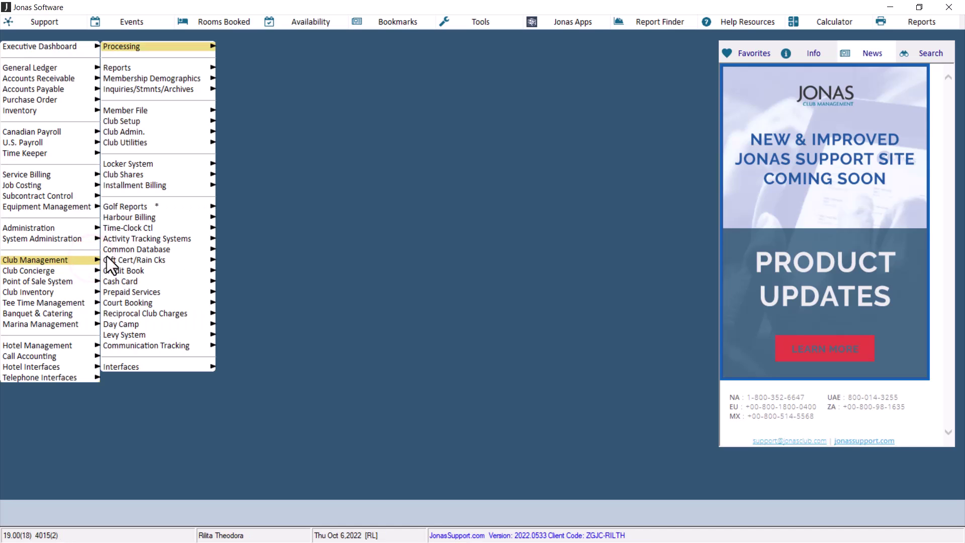
left_click(138, 119)
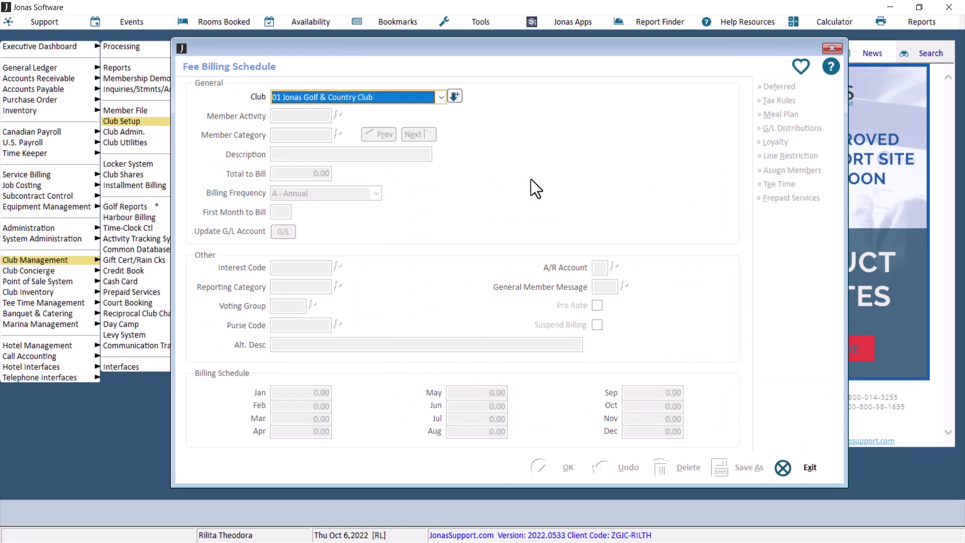
left_click(441, 97)
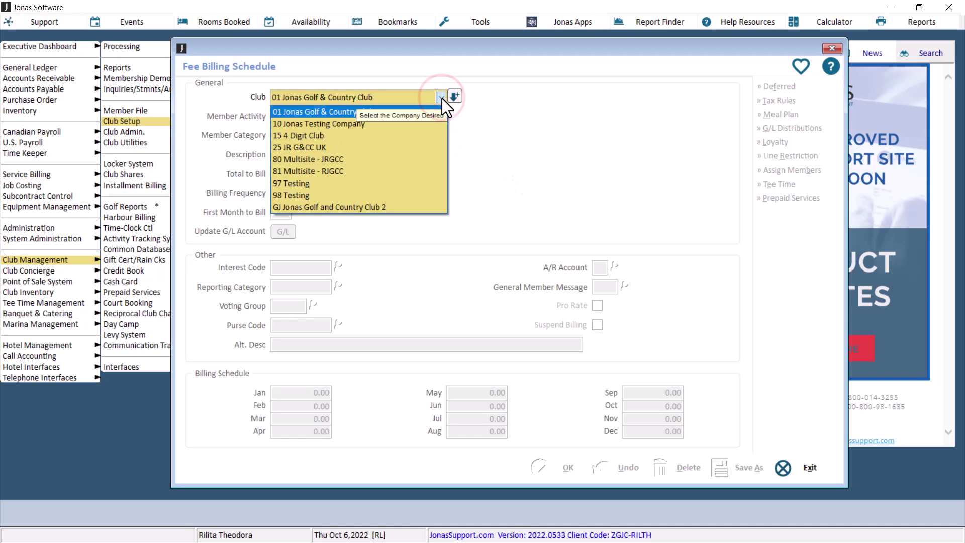
left_click(440, 113)
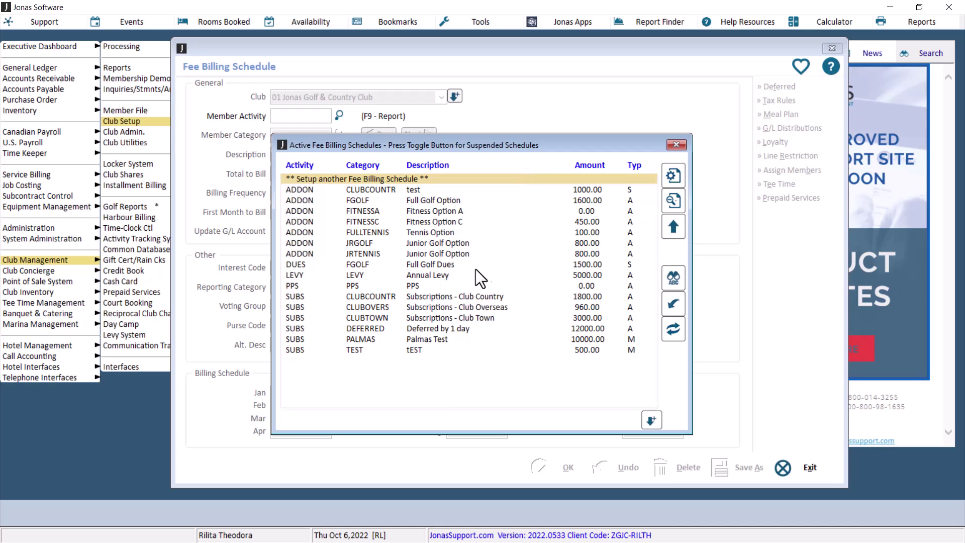
Look over the DUES/FGOLF Full Golf Dues schedule, then begin another fee billing schedule
double_click(447, 264)
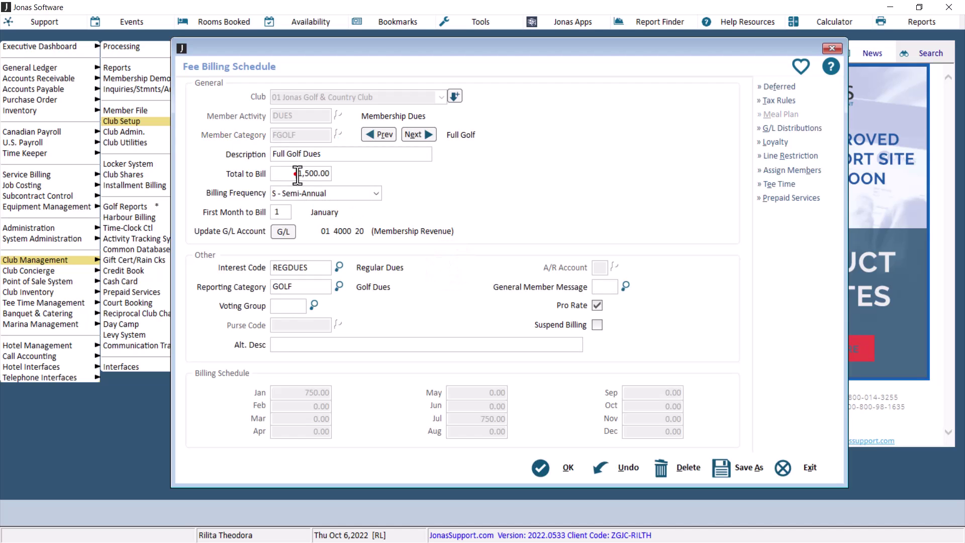
left_click(551, 466)
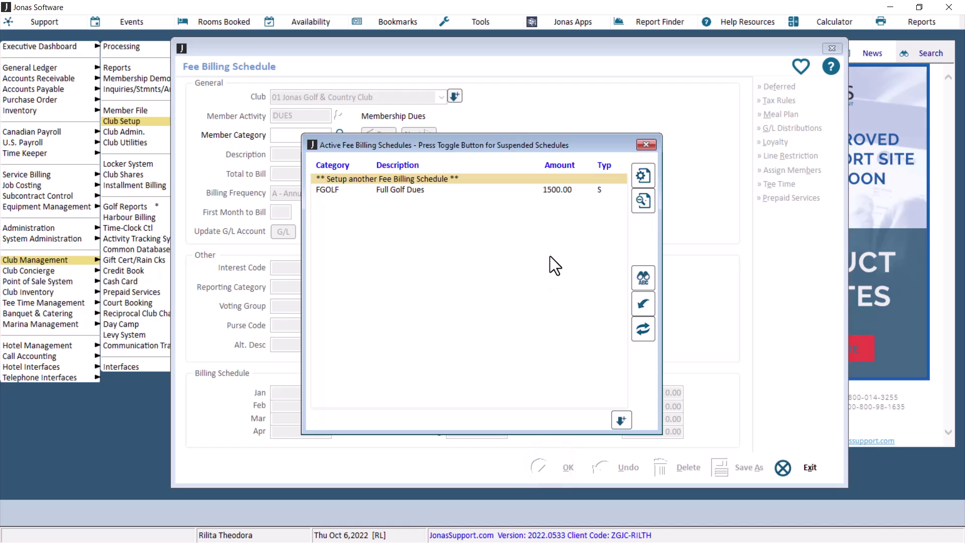
double_click(446, 178)
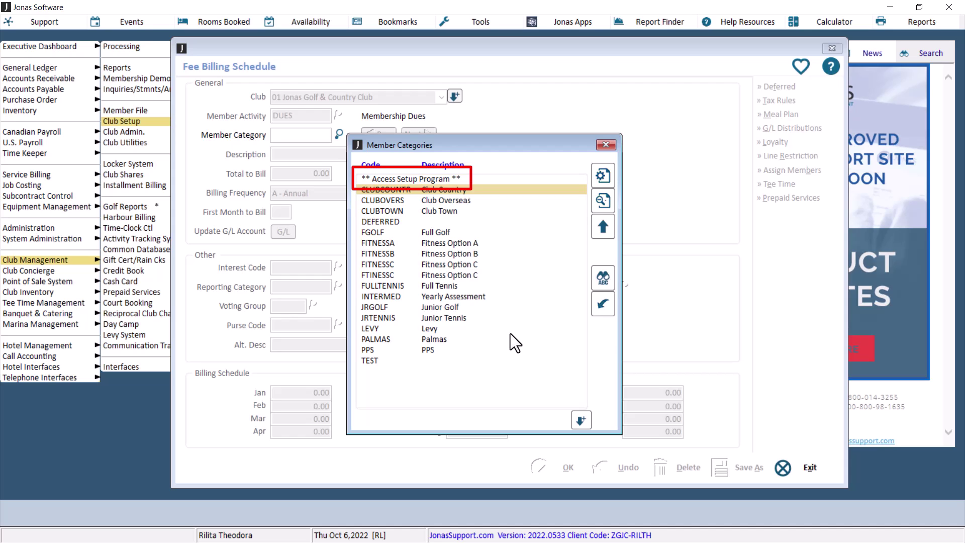
Choose category JRGOLF, enter description 'Junior Golf Dues' and a total to bill of 1000
double_click(447, 308)
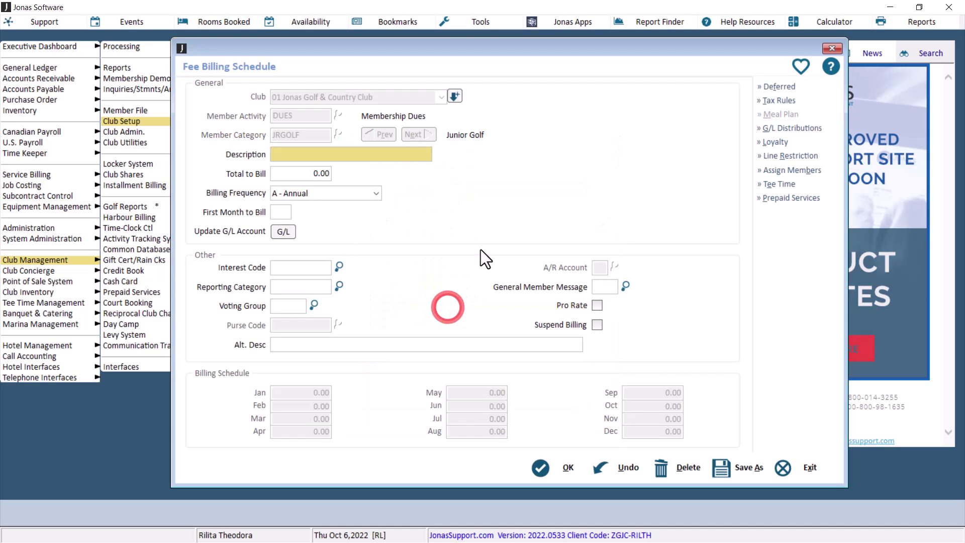
type("Juni")
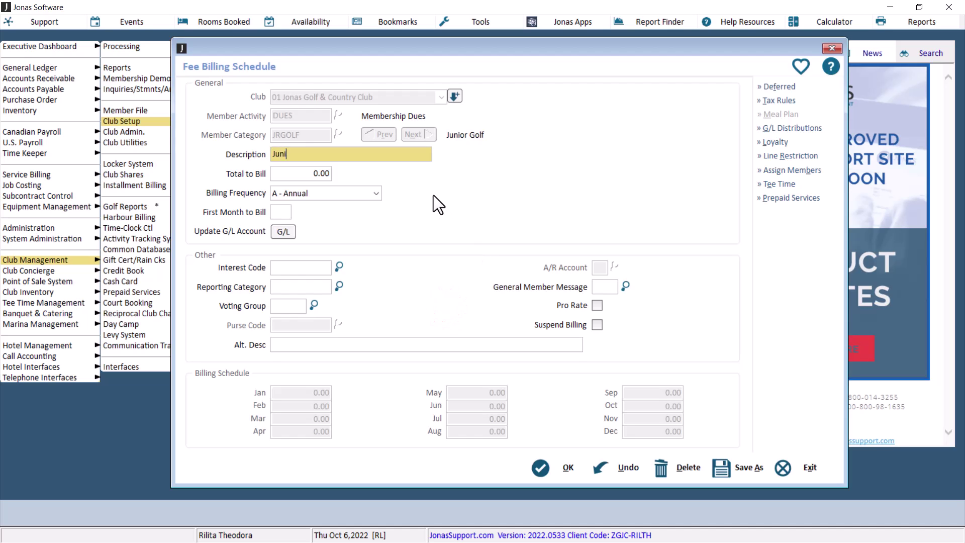
type("or Golf Dues")
left_click(310, 174)
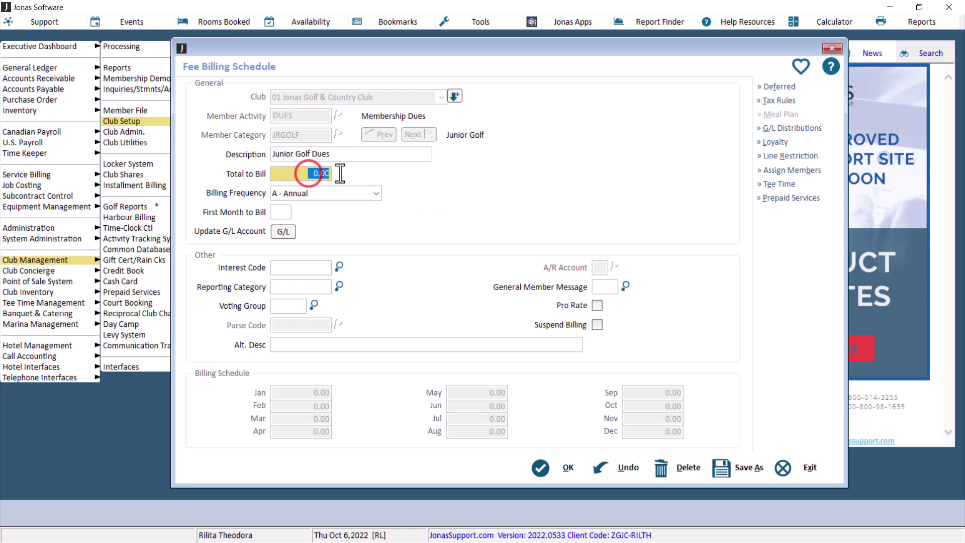
type("1000")
key("Tab")
left_click(375, 192)
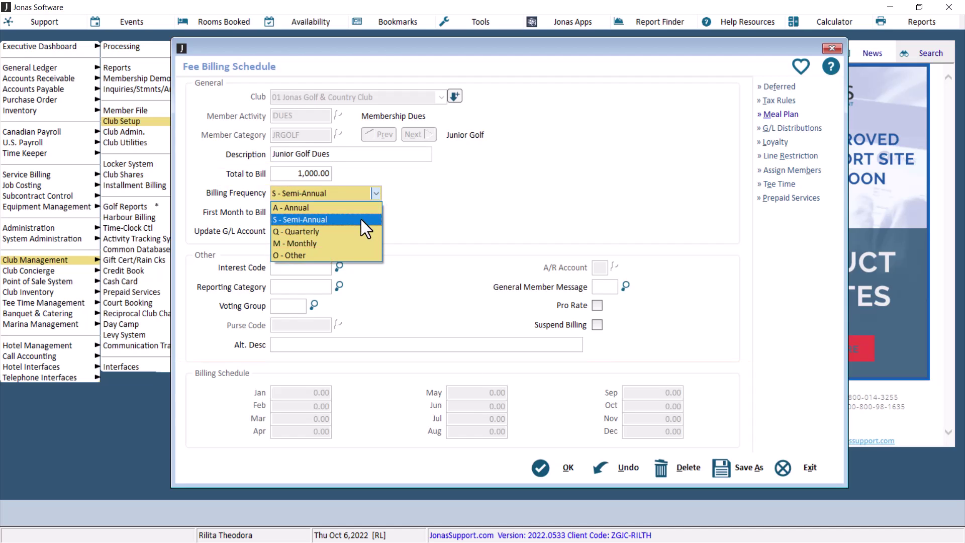
Set billing to Quarterly with first month 2 (February), giving 250.00 per quarter
left_click(356, 231)
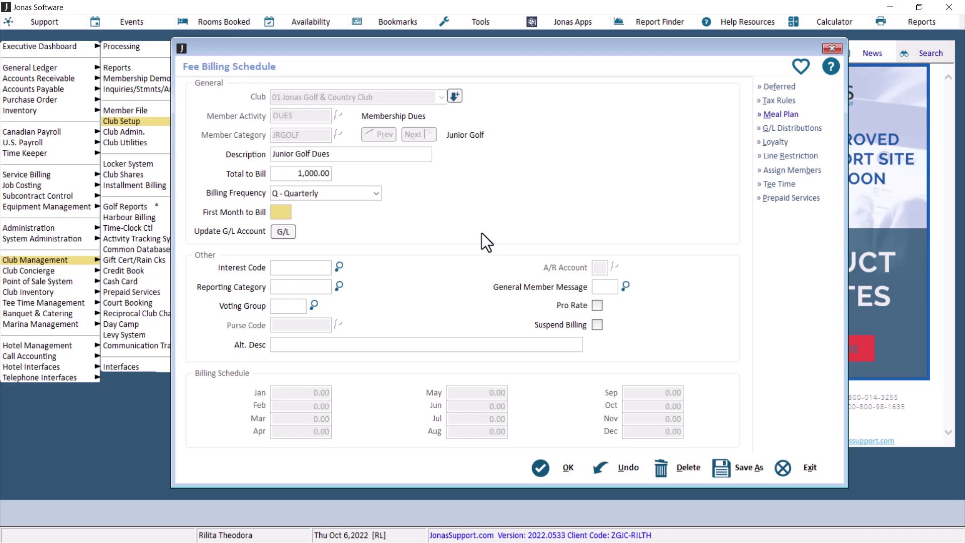
type("2")
key("Tab")
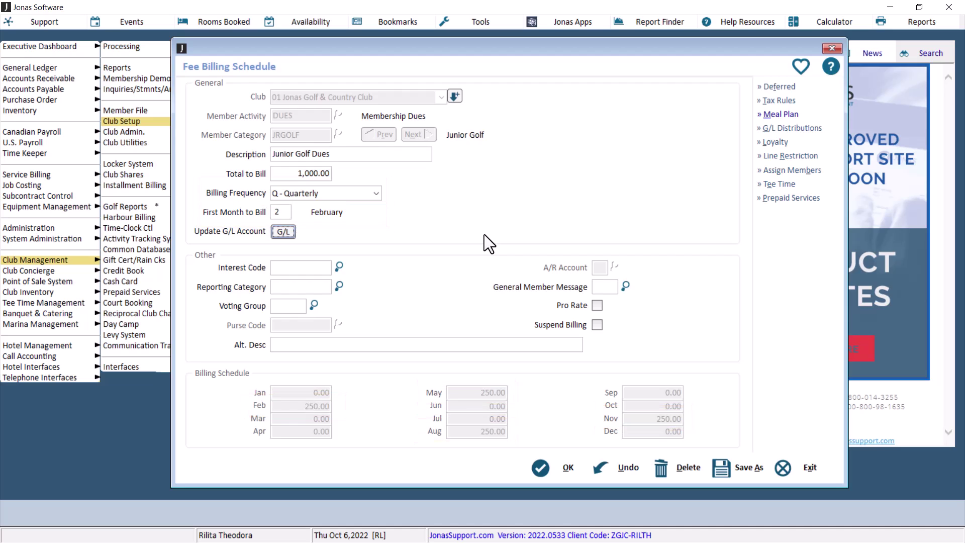
Set the revenue G/L to account 4000 Membership Revenue, department 20 Golf (01 4000 20)
left_click(284, 231)
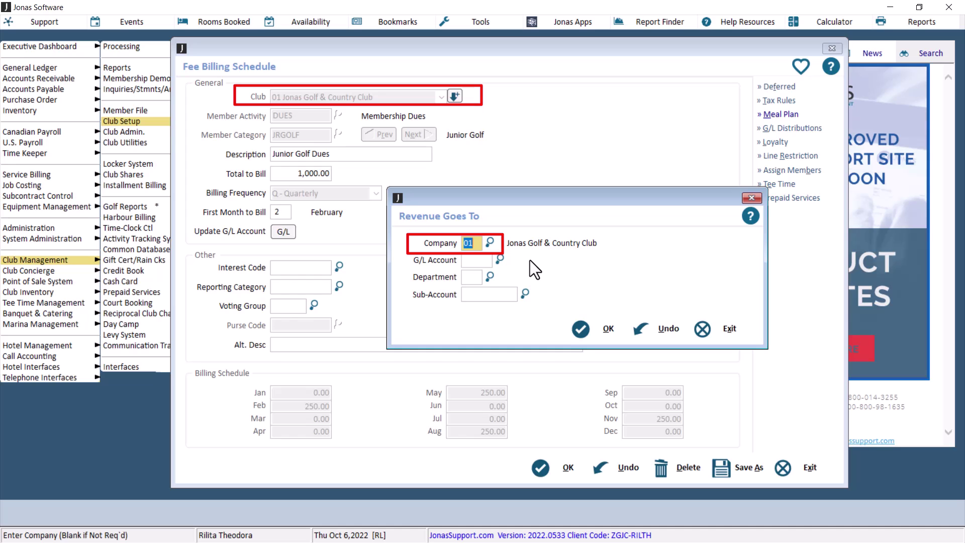
left_click(500, 259)
type("m")
left_click(619, 275)
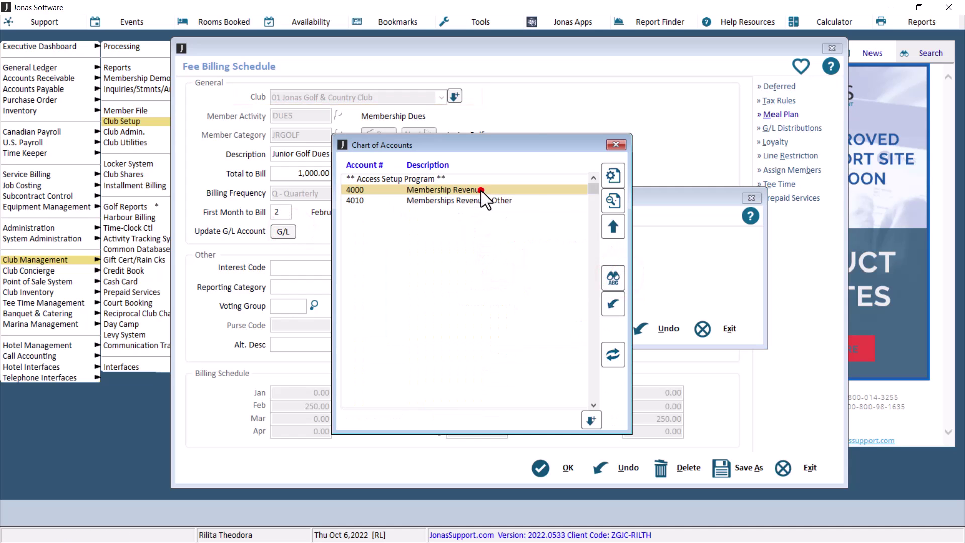
double_click(481, 190)
left_click(488, 278)
double_click(417, 221)
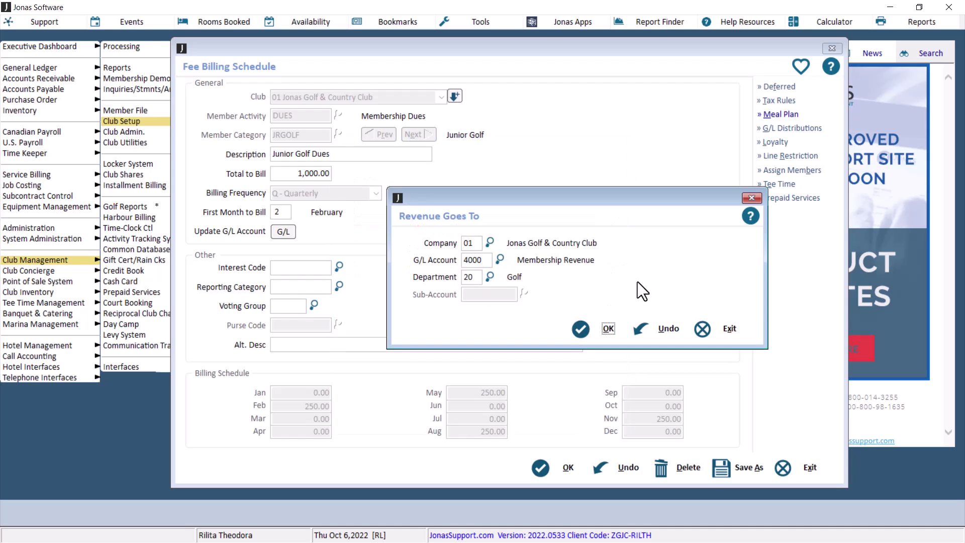
left_click(603, 328)
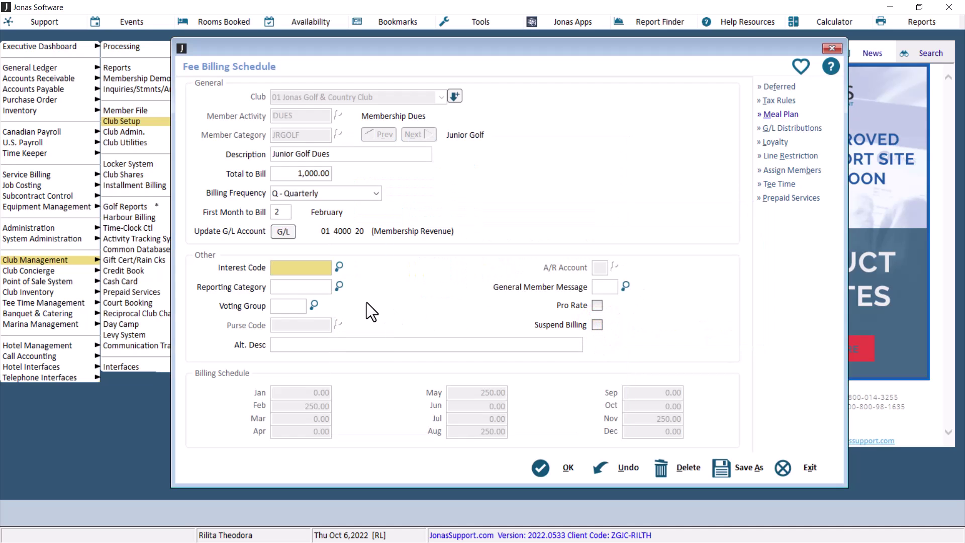
Assign interest code REGDUES (Regular Dues) and reporting category GOLF (Golf Dues)
left_click(339, 269)
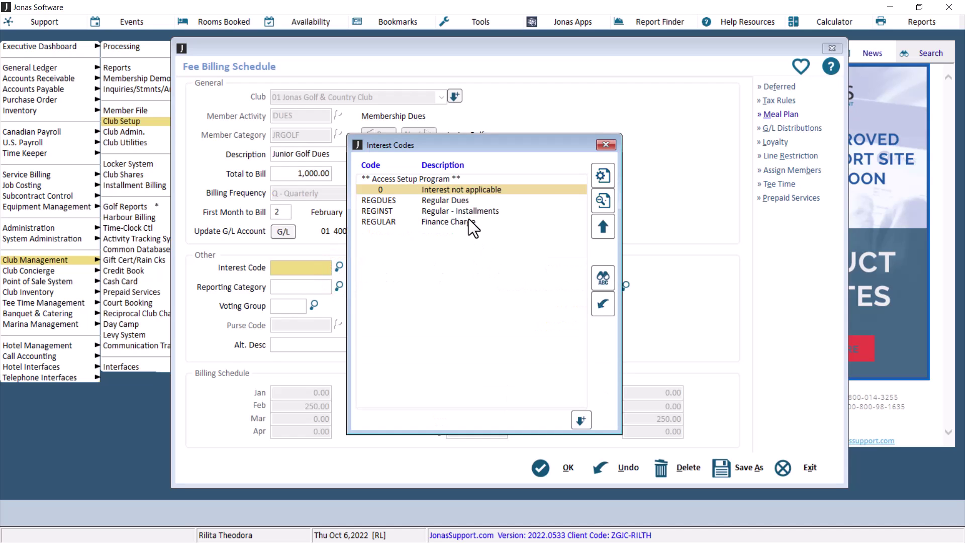
double_click(466, 202)
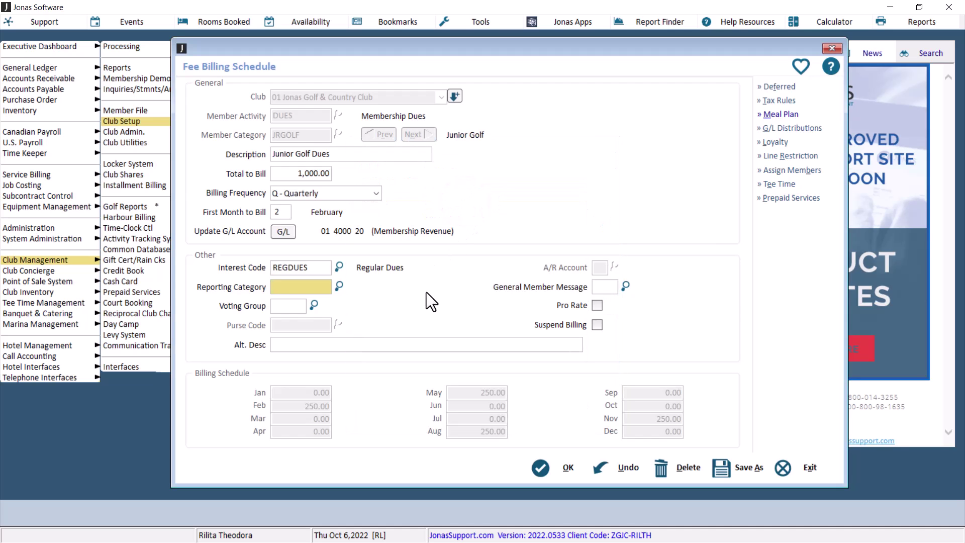
left_click(339, 286)
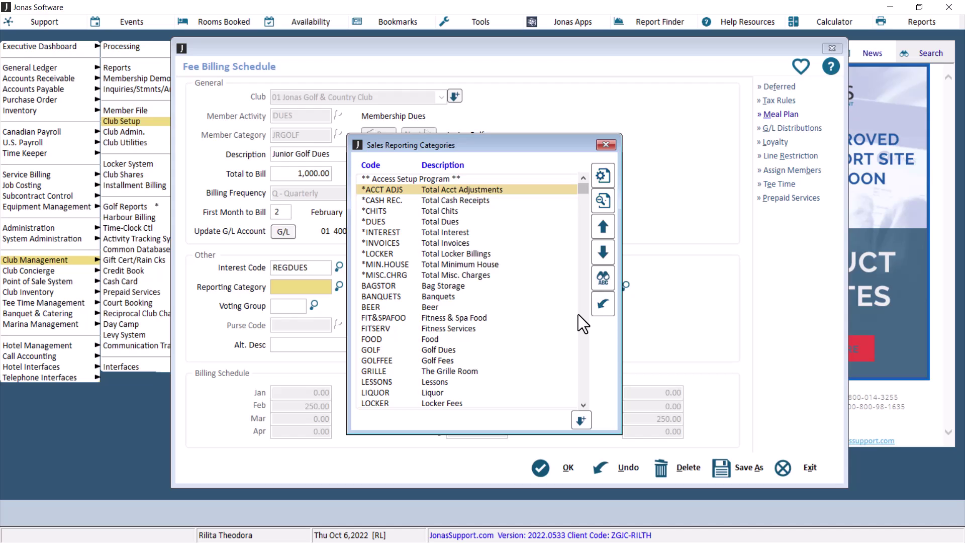
double_click(447, 354)
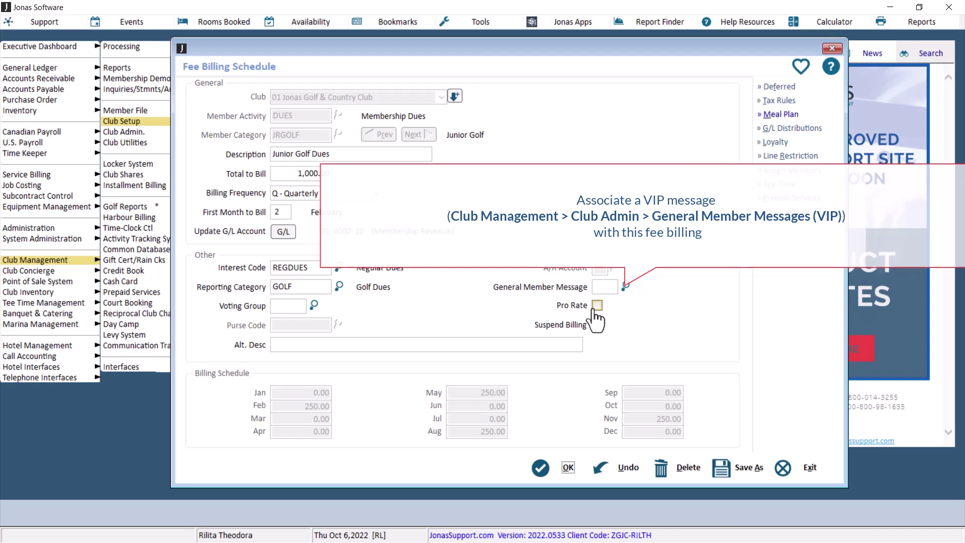
Tick the Pro Rate checkbox on the Junior Golf Dues schedule
left_click(596, 307)
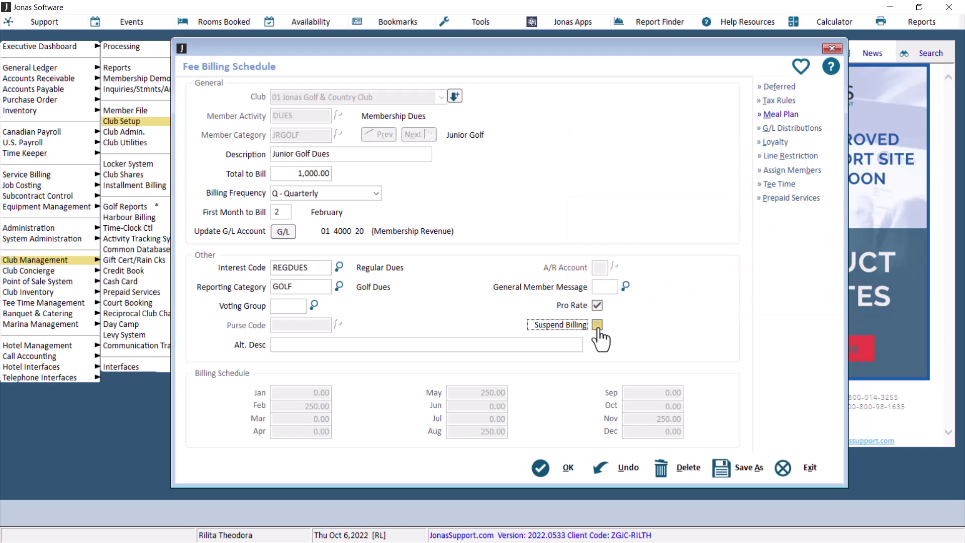
Turn on Suspend Billing and save the Junior Golf Dues schedule
left_click(597, 325)
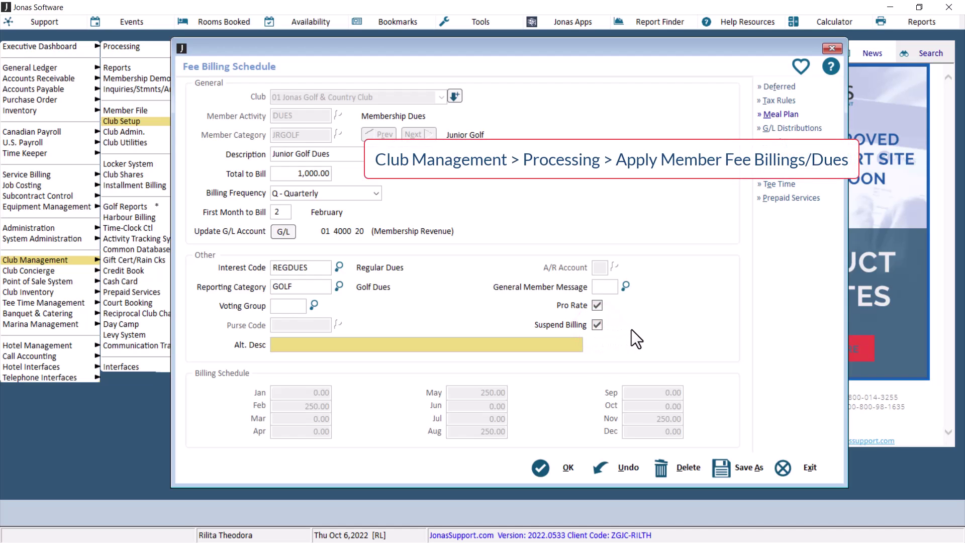
left_click(567, 469)
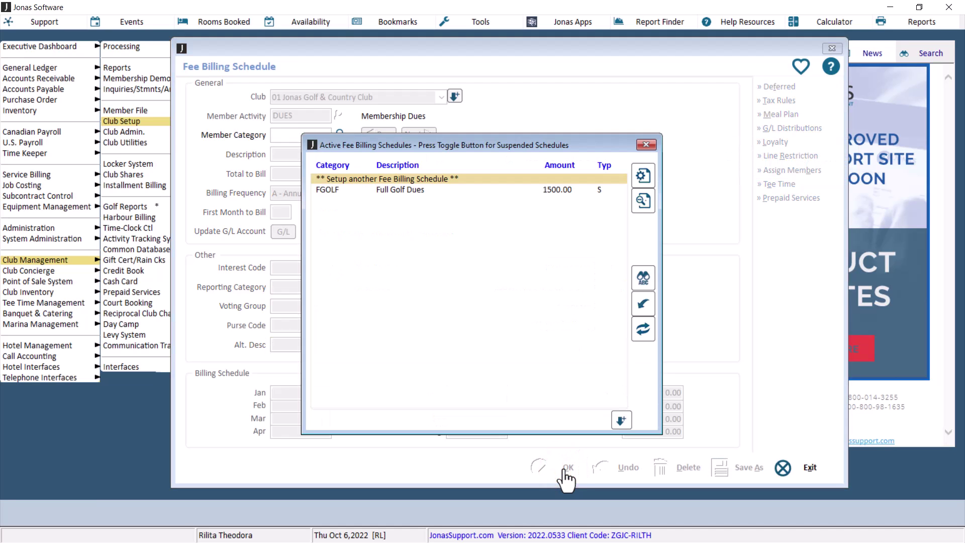